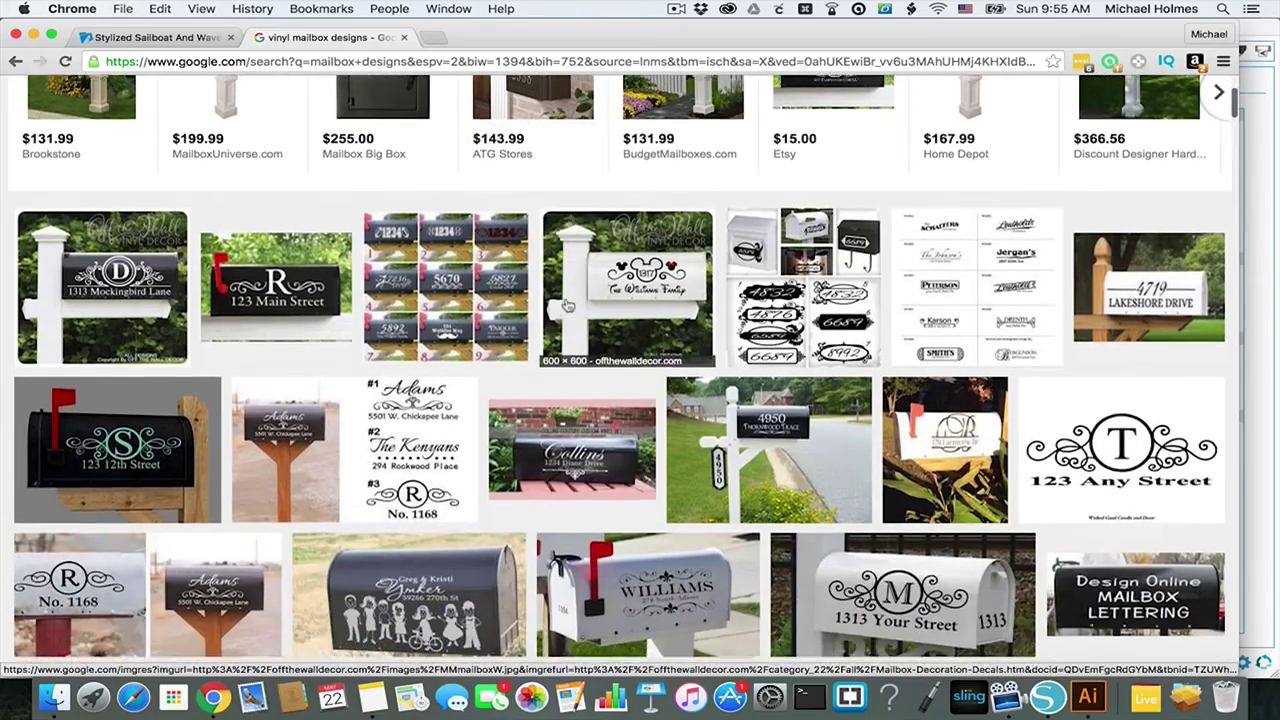
pyautogui.scroll(-3, 567, 305)
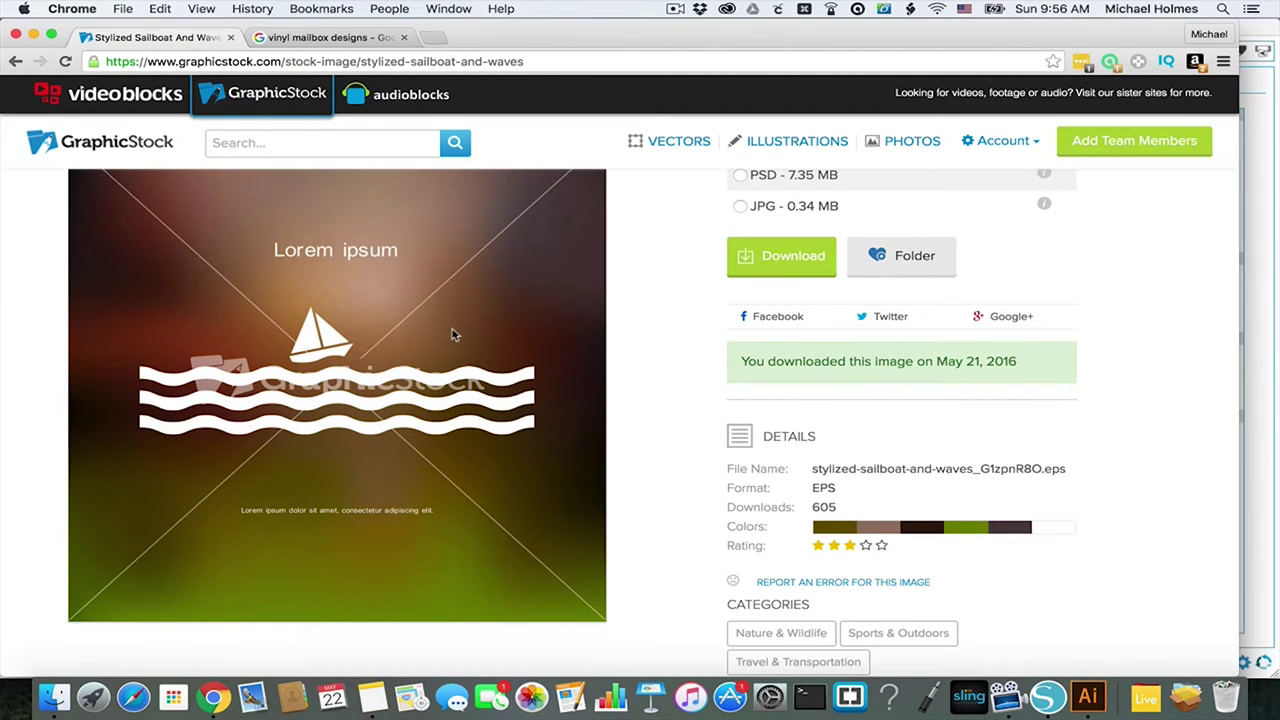
# Check the downloaded sailboat-and-waves image, view the 4579 artwork in Illustrator, then return to Silhouette Studio
pyautogui.scroll(2, 521, 330)
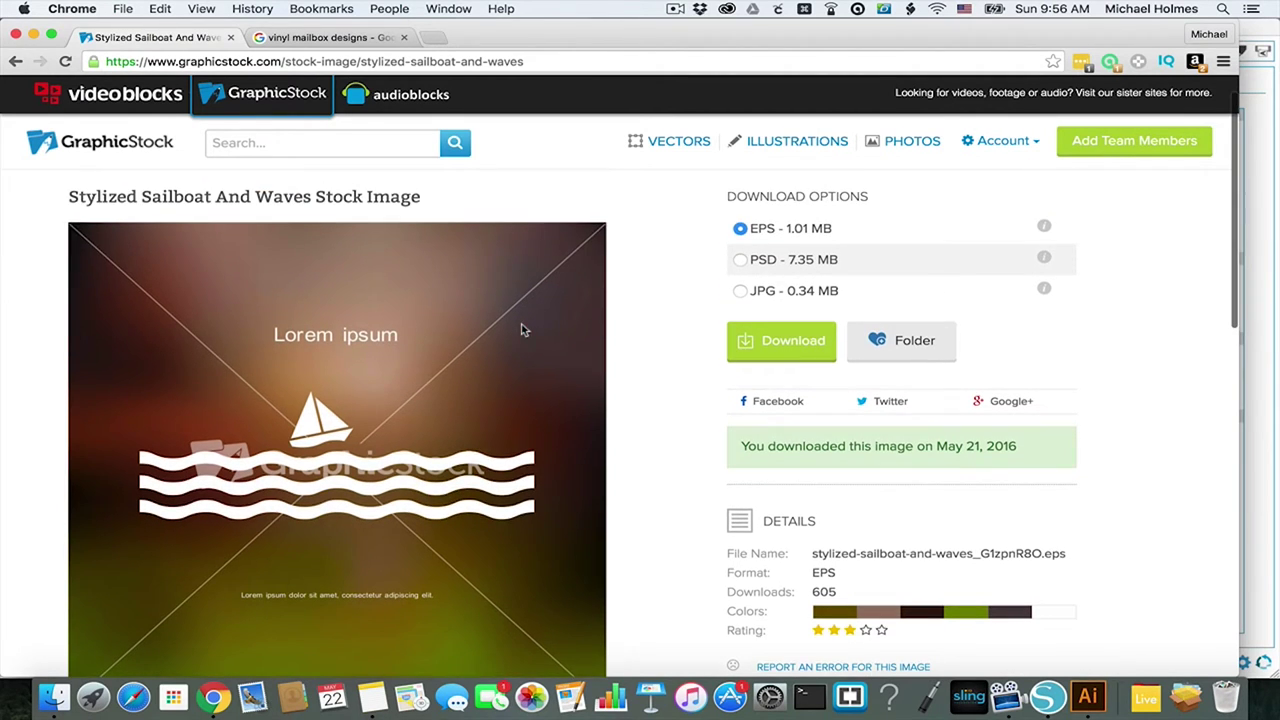
pyautogui.click(1088, 697)
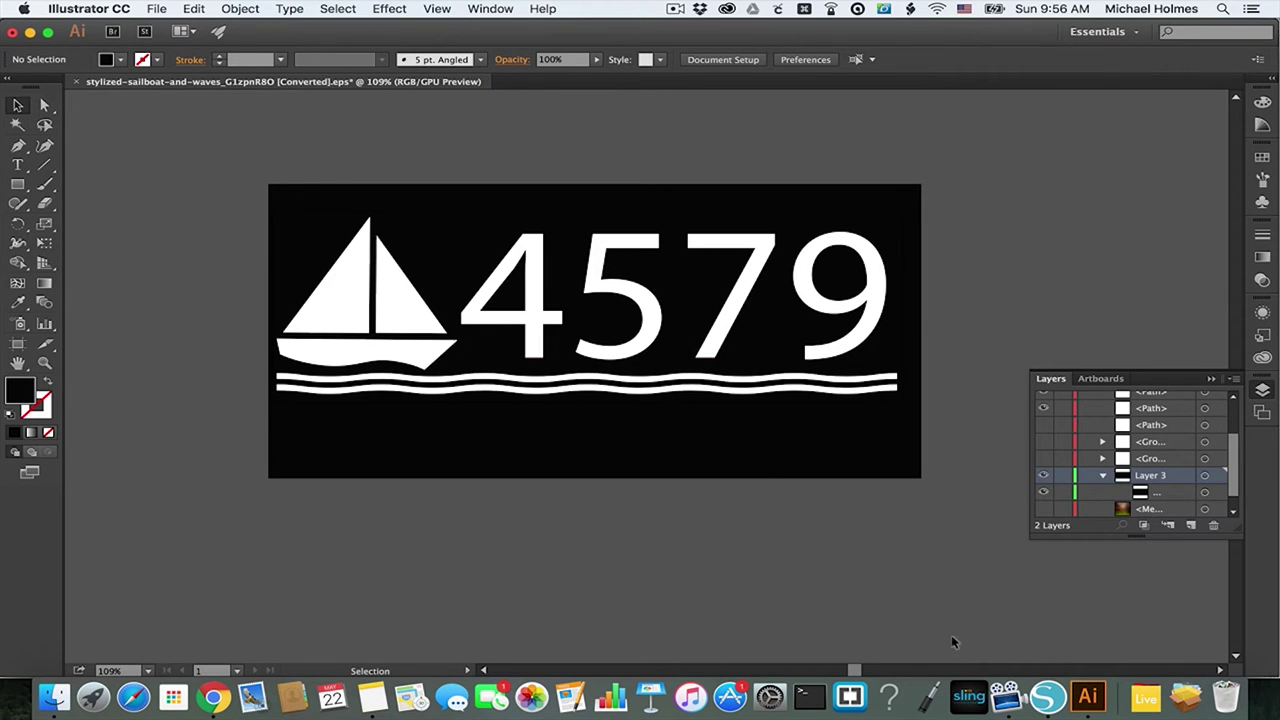
pyautogui.click(1046, 697)
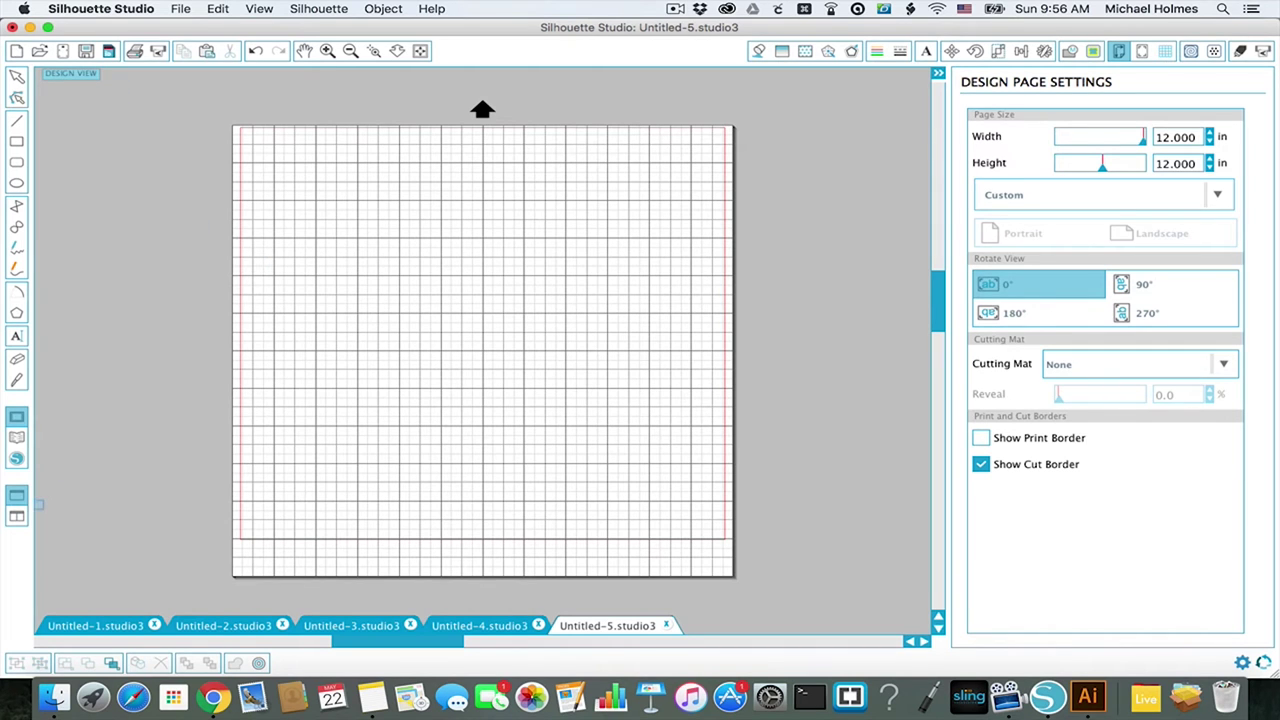
# Import sailboat.png into the library and drag it onto the Untitled-5 page
pyautogui.click(181, 9)
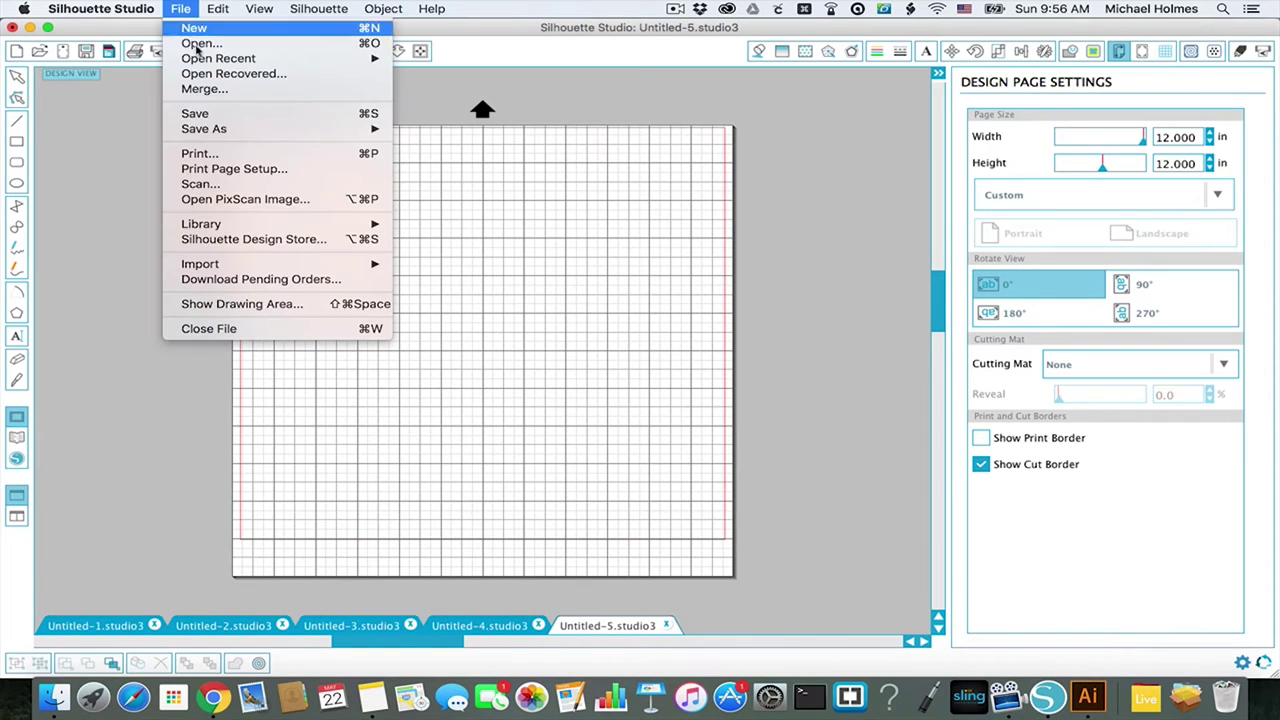
pyautogui.moveTo(360, 264)
pyautogui.click(463, 264)
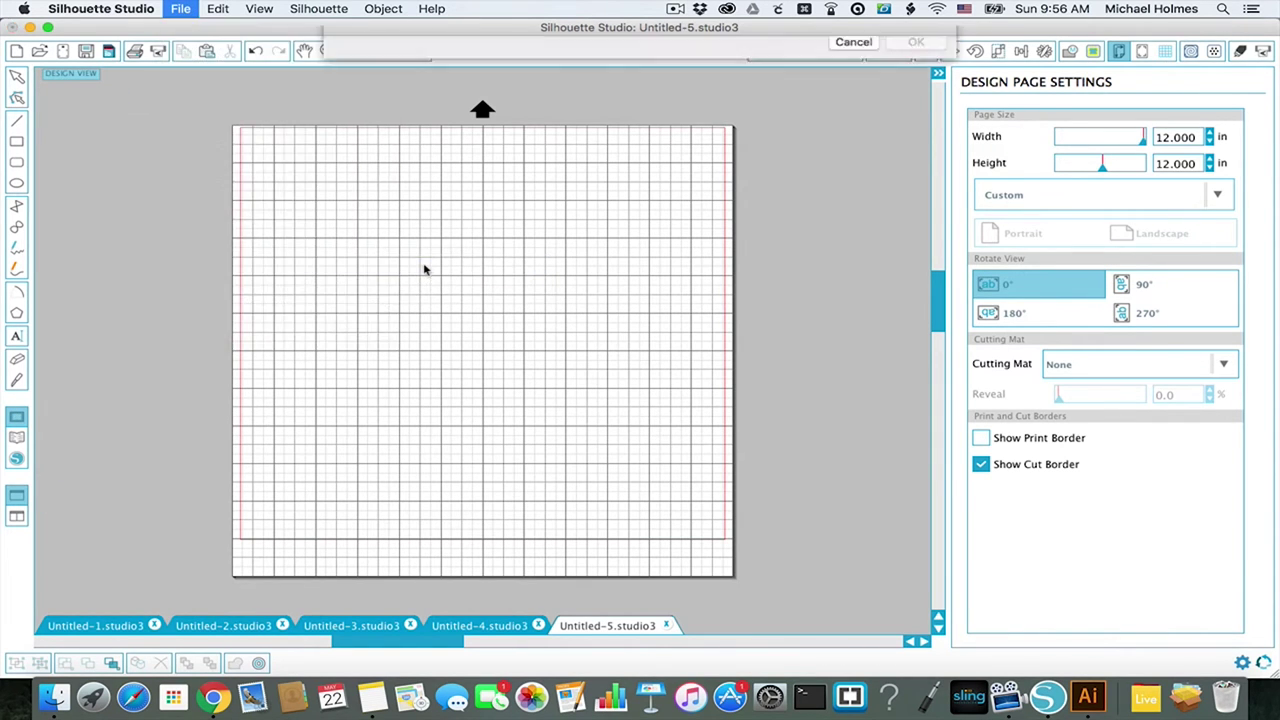
pyautogui.click(576, 196)
pyautogui.click(917, 377)
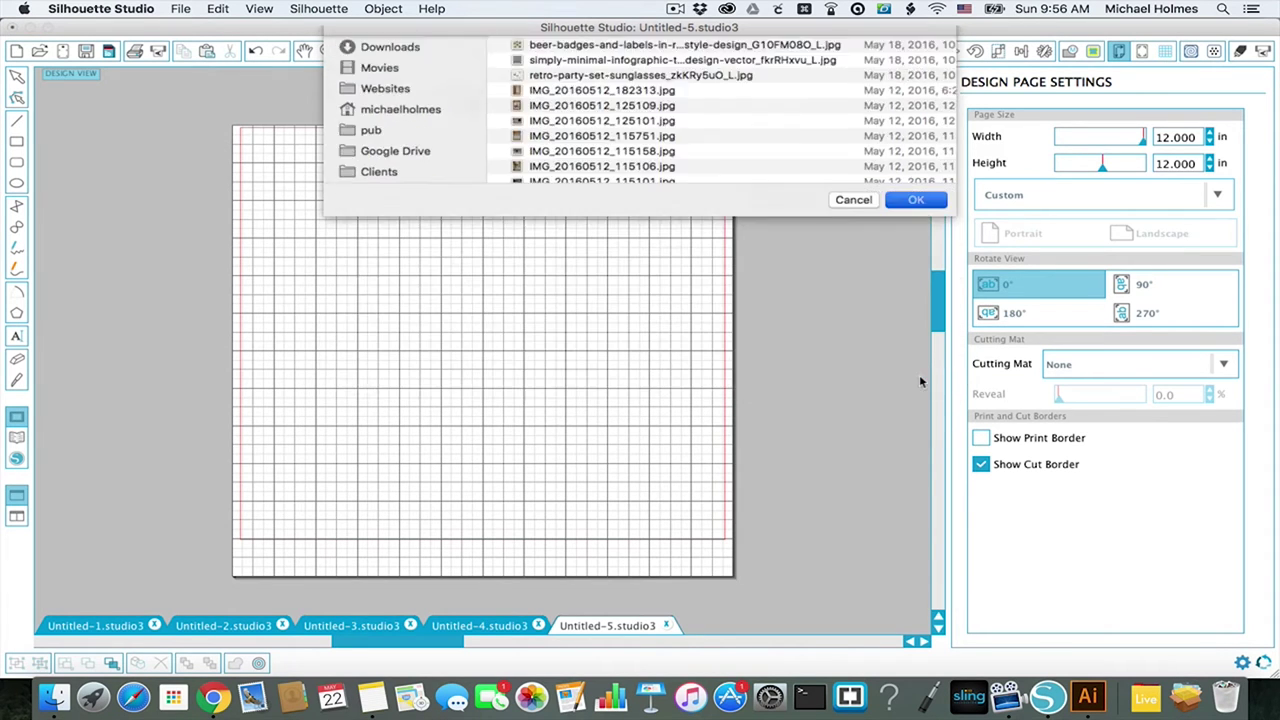
pyautogui.moveTo(323, 312); pyautogui.dragTo(730, 270)
pyautogui.click(16, 416)
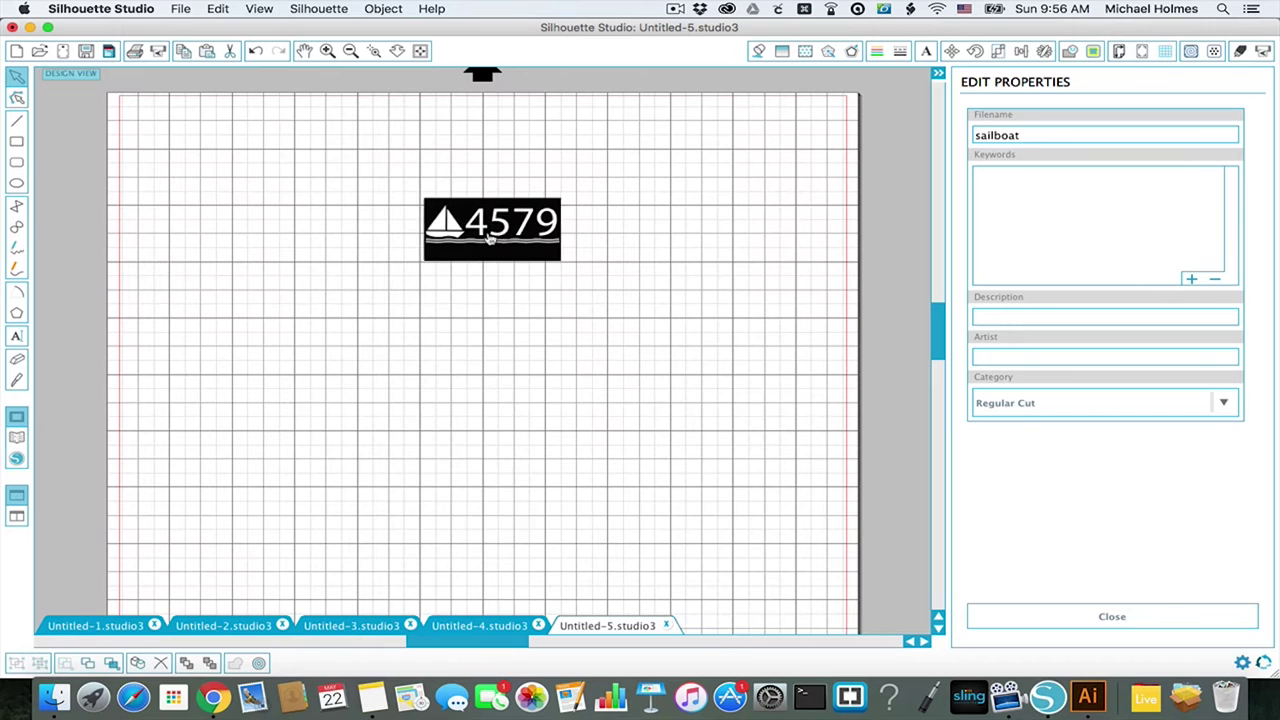
# Move the sailboat design to the top-left and enlarge it to about 11.769 × 6.082 in
pyautogui.moveTo(500, 239); pyautogui.dragTo(197, 135)
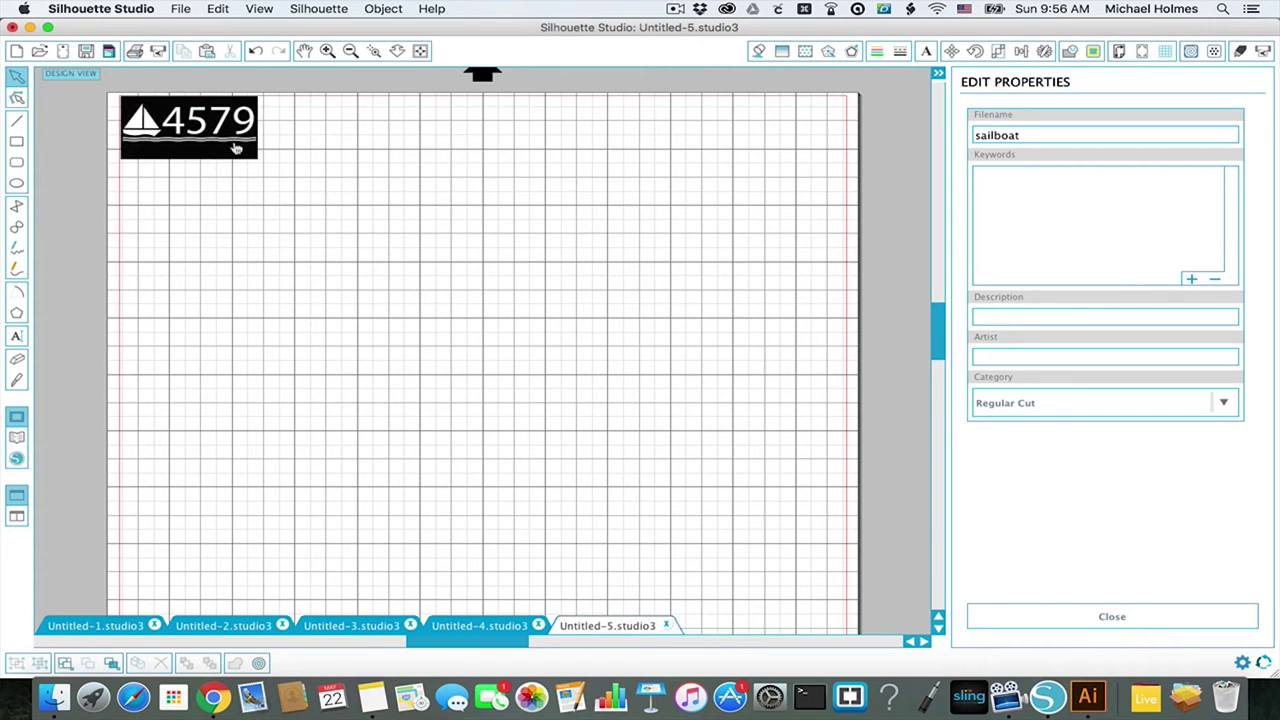
pyautogui.click(230, 150)
pyautogui.moveTo(263, 163); pyautogui.dragTo(848, 400)
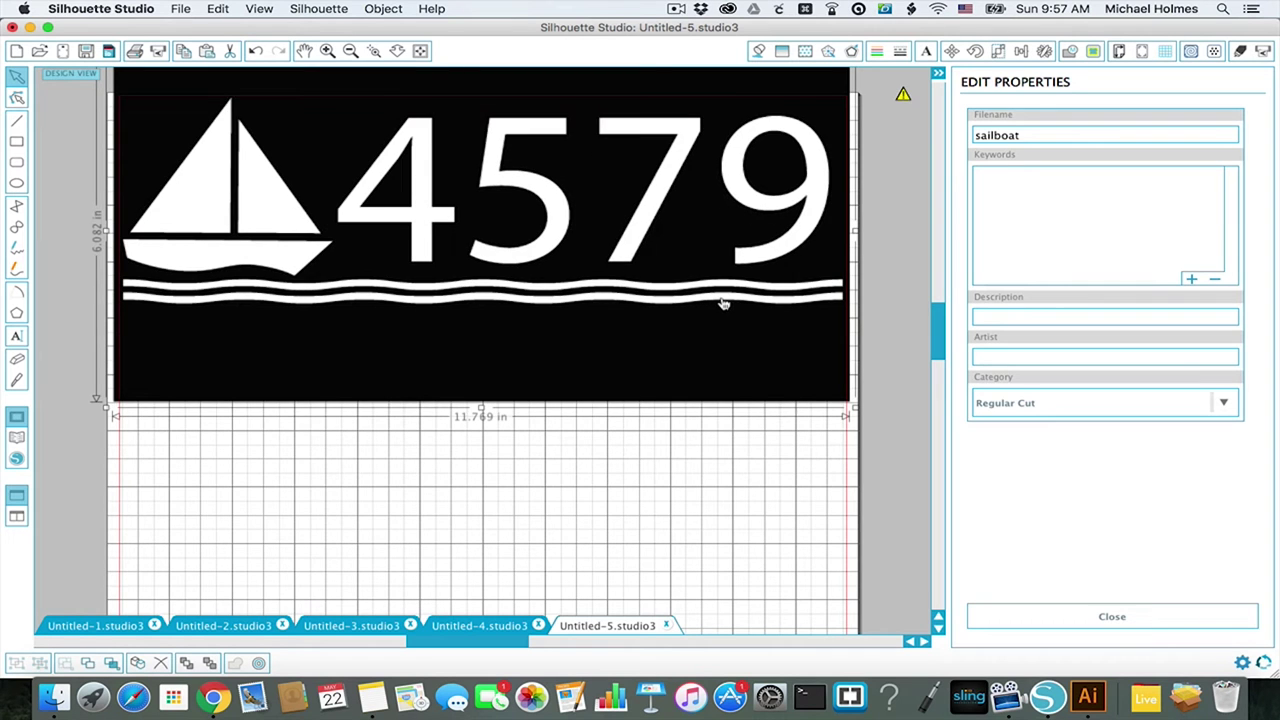
pyautogui.click(1262, 51)
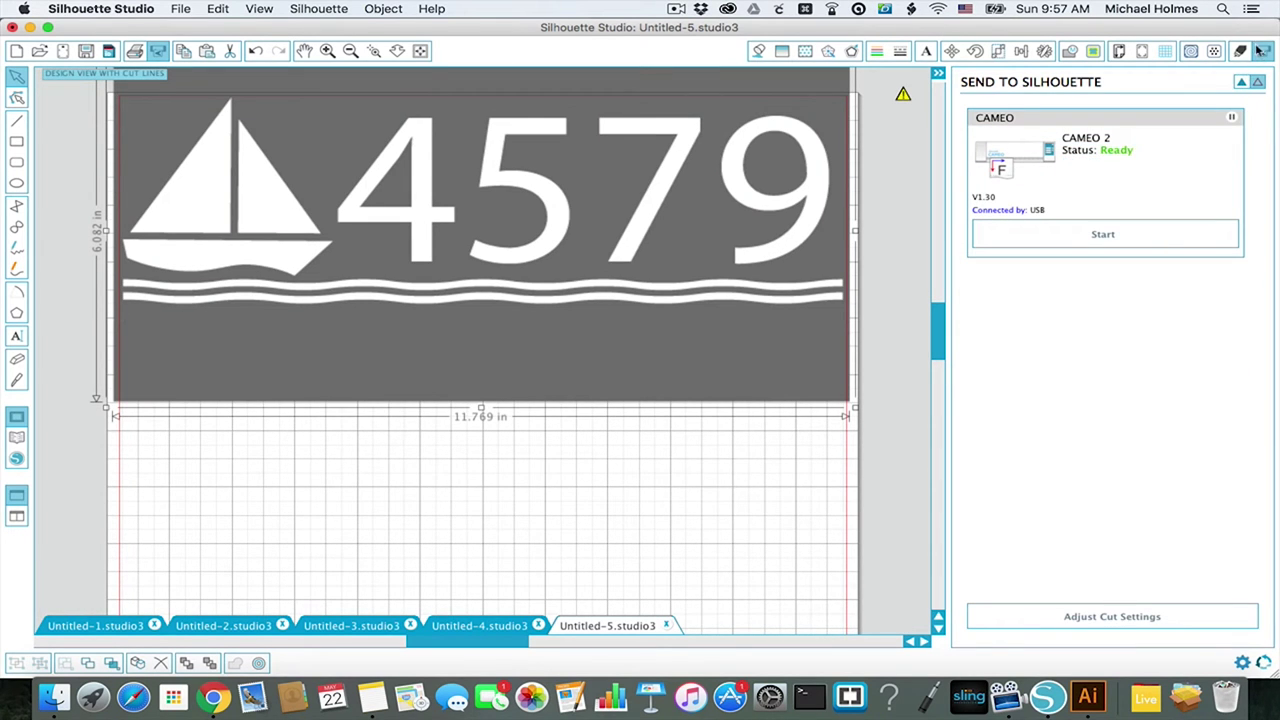
# Attempt a CAMEO 2 cut of the untraced sailboat design, then bring up the trace settings
pyautogui.click(1126, 235)
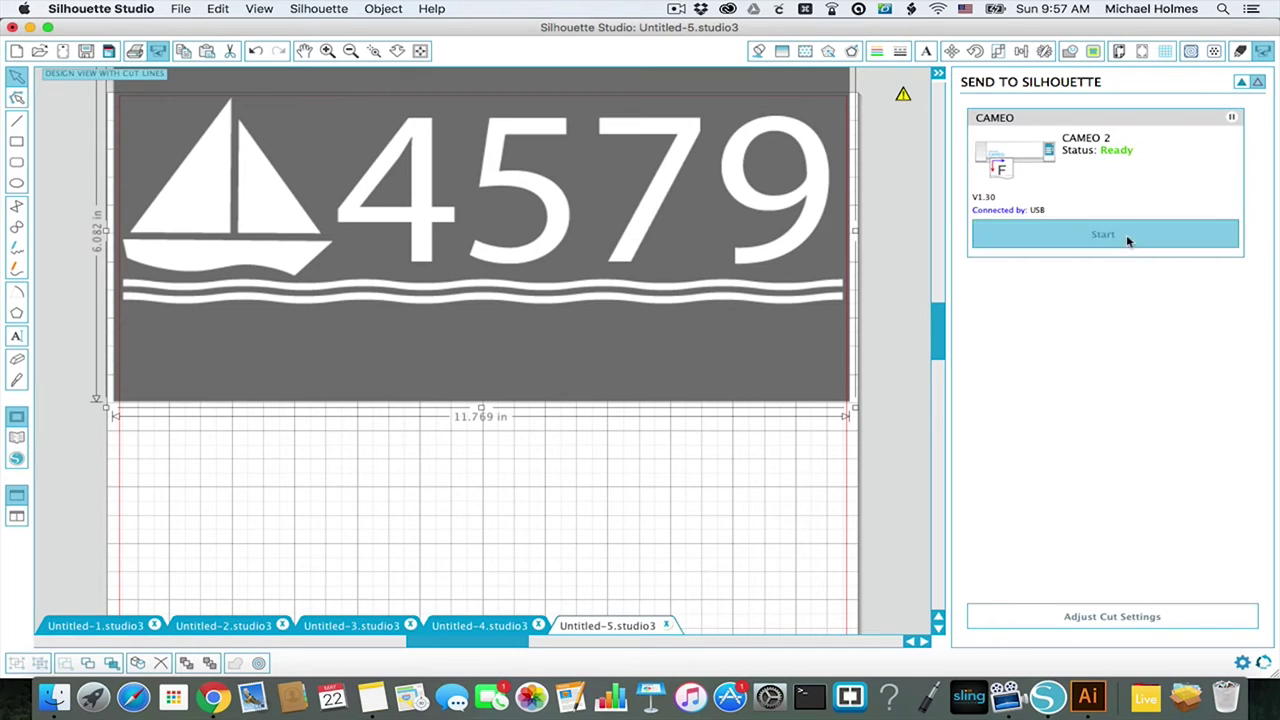
pyautogui.click(1094, 54)
# Trace the whole sailboat 4579 image with High Pass Filter off, 45% threshold and scale 10
pyautogui.click(1008, 141)
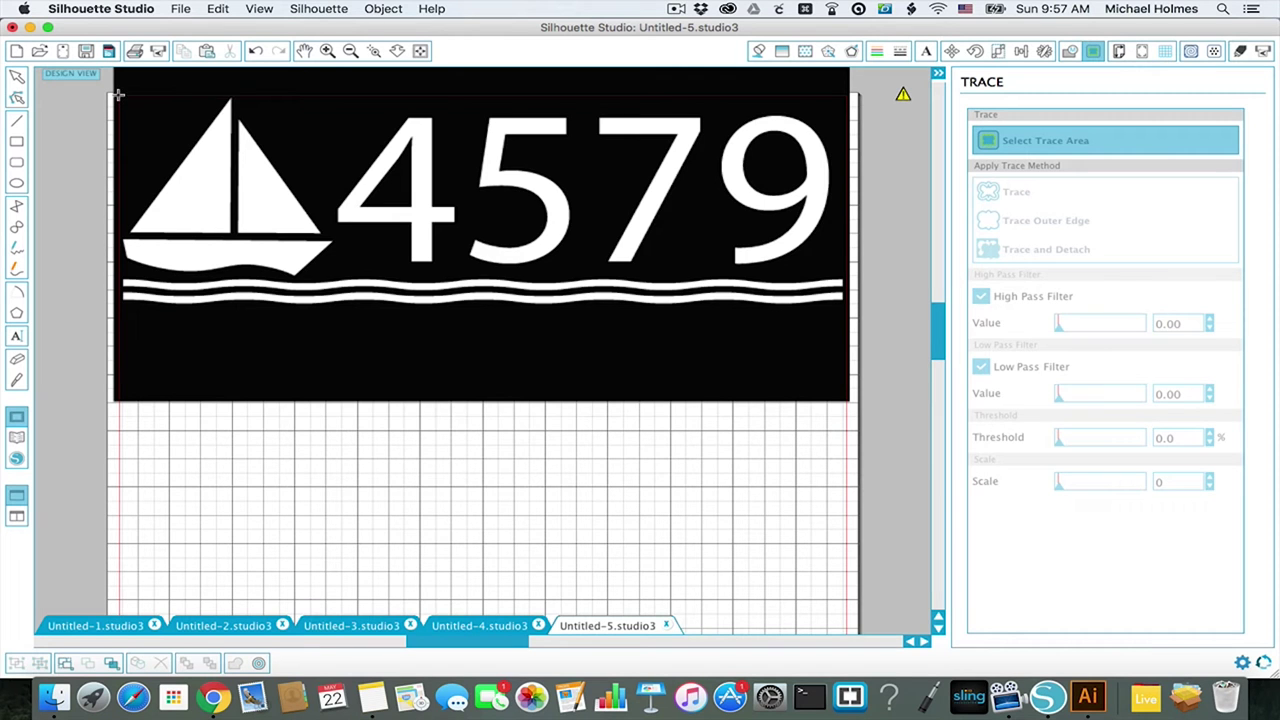
pyautogui.moveTo(117, 94)
pyautogui.mouseDown()
pyautogui.moveTo(372, 228)
pyautogui.moveTo(824, 400)
pyautogui.moveTo(858, 396)
pyautogui.moveTo(850, 405)
pyautogui.mouseUp()
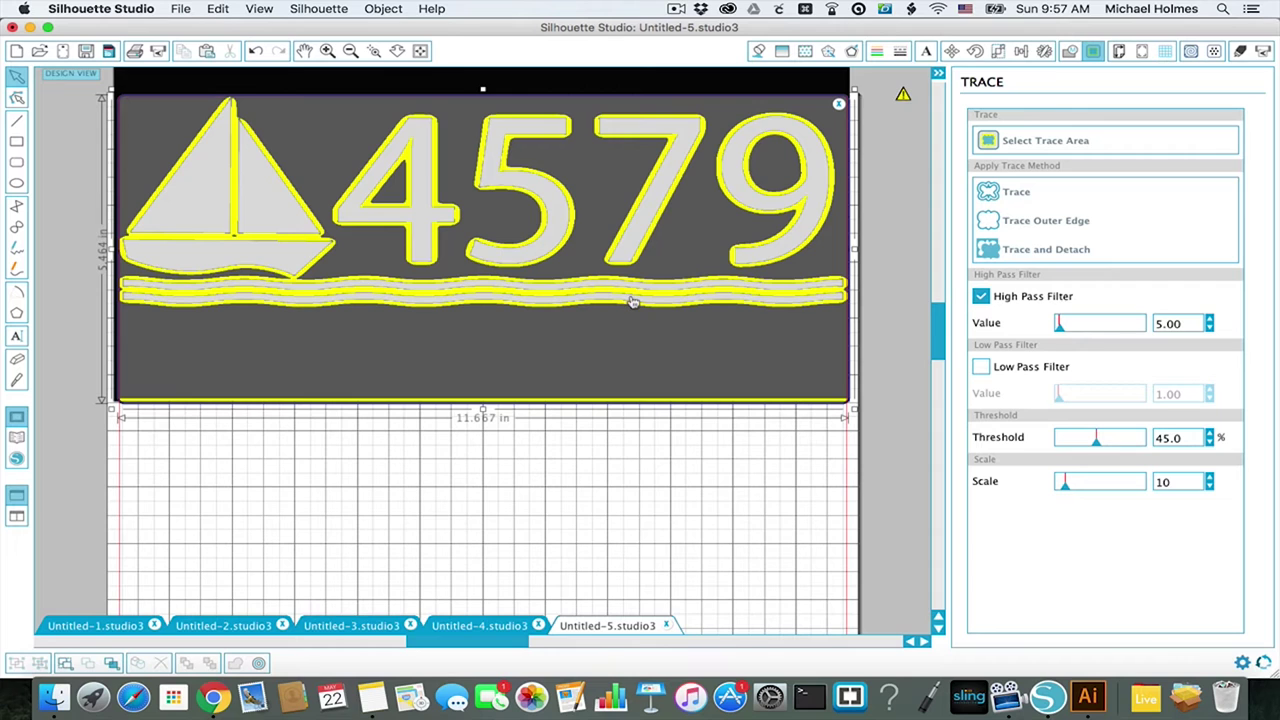
pyautogui.click(981, 297)
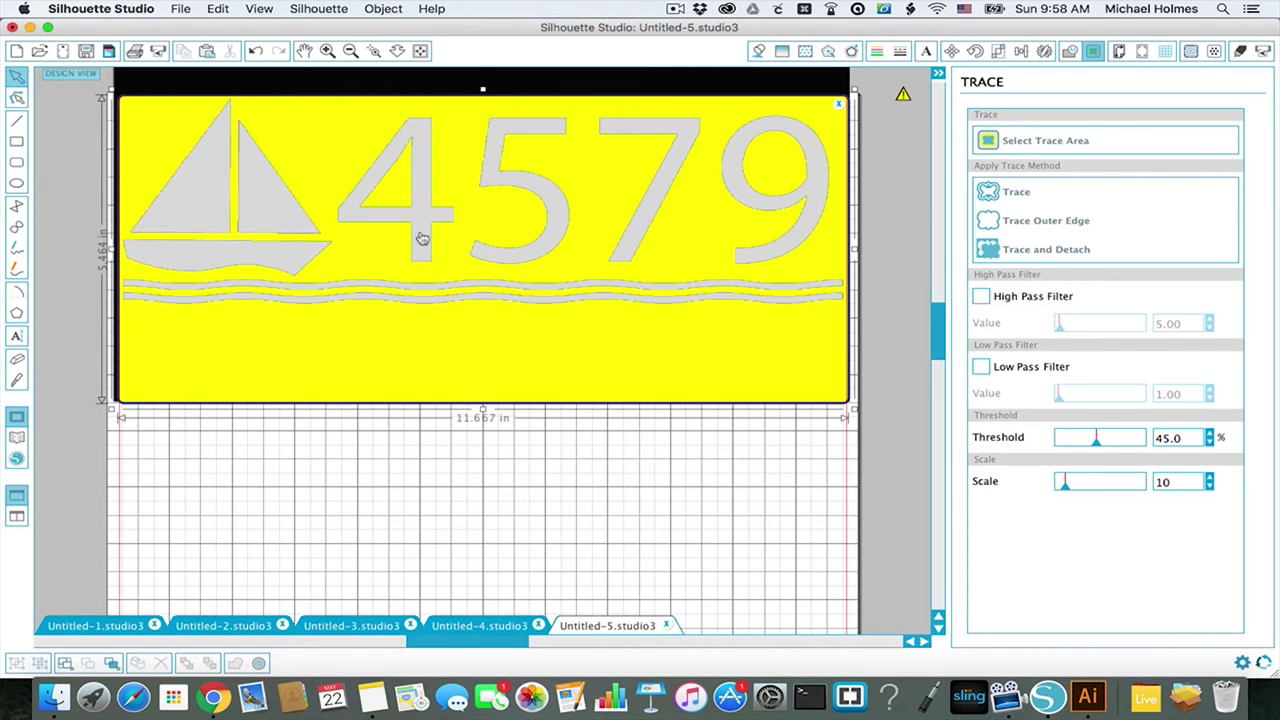
pyautogui.click(1031, 196)
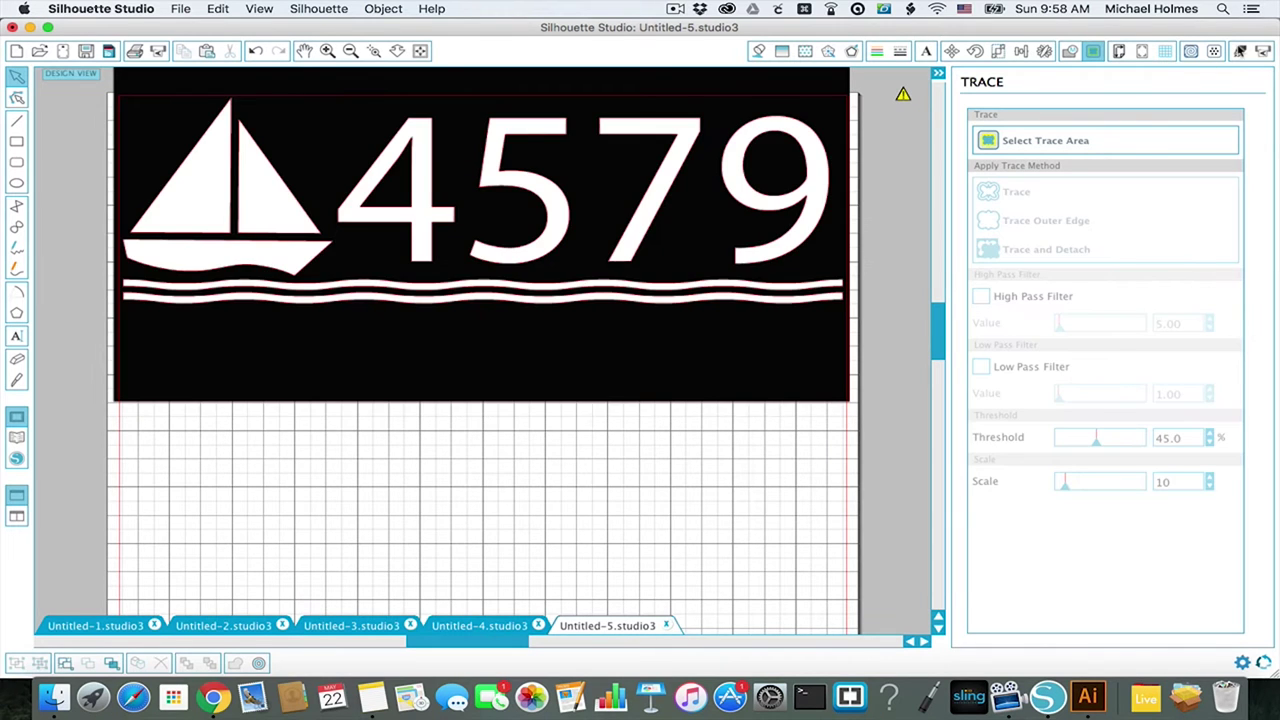
# Show the cut lines and delete the original black sailboat 4579 image
pyautogui.click(1265, 55)
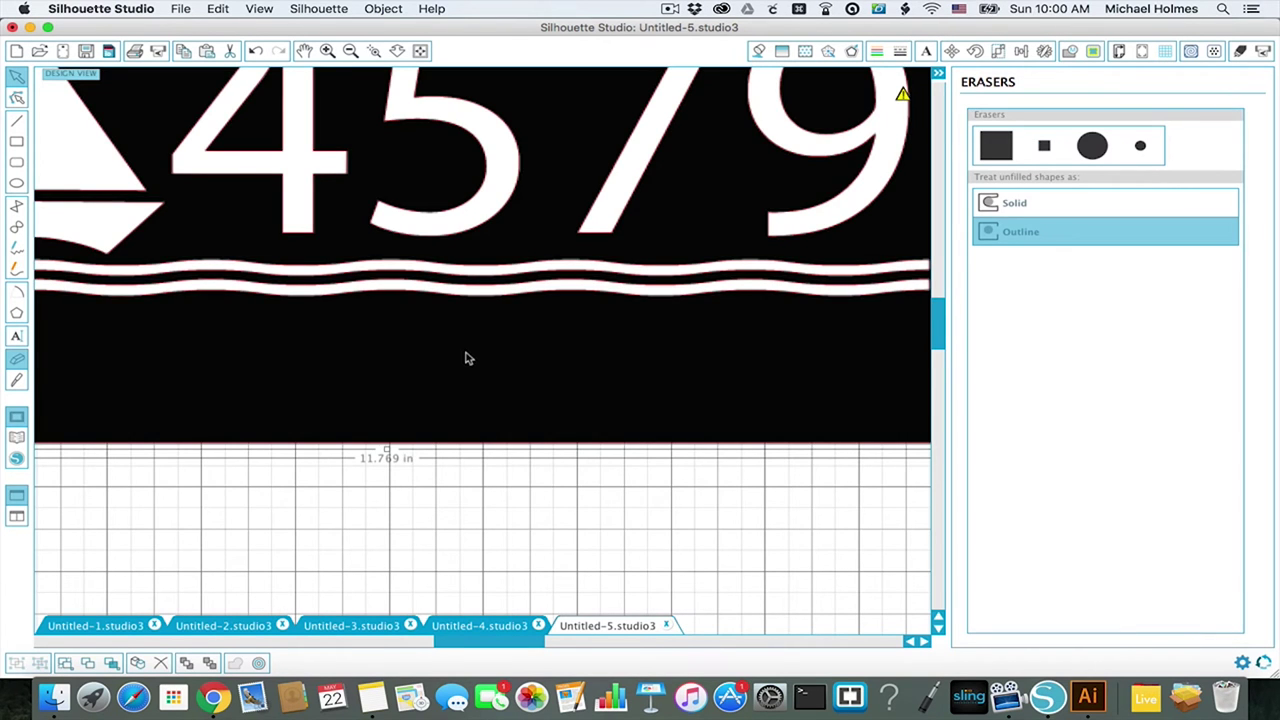
pyautogui.press('Delete')
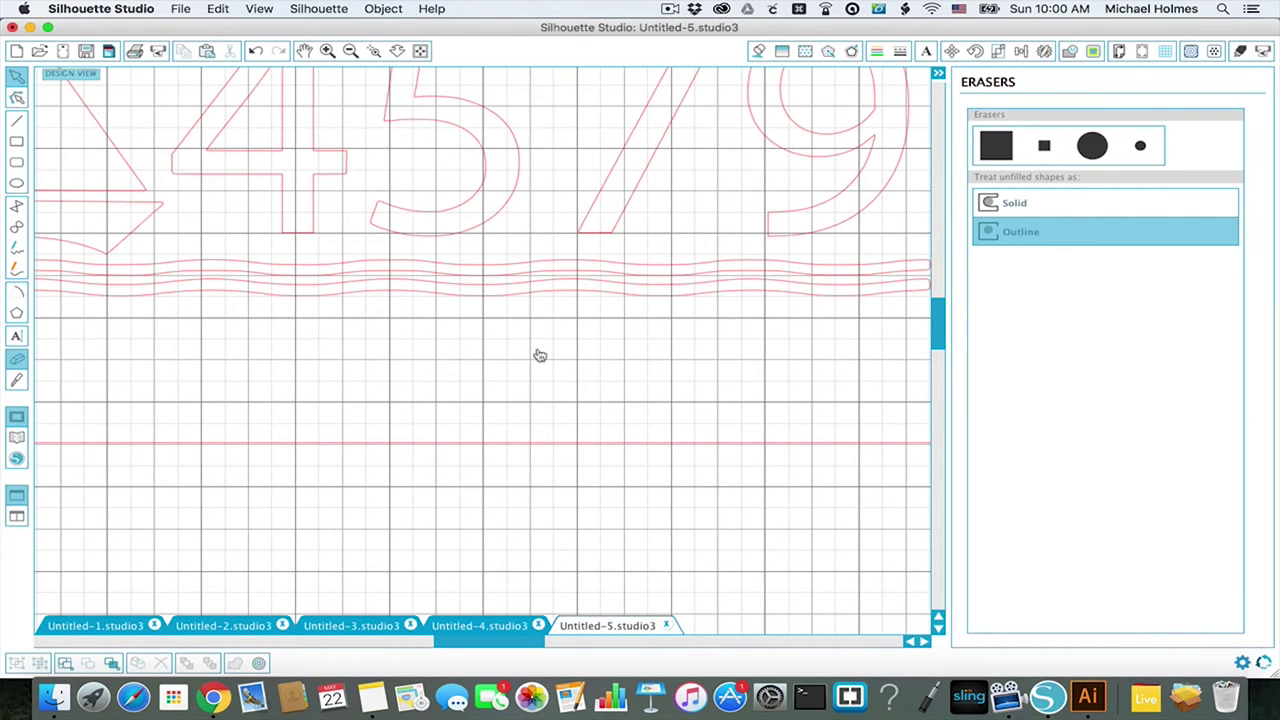
# Rub out the rectangular border outline with the large square eraser, keeping sailboat, 4579 and waves
pyautogui.scroll(5, 539, 355)
pyautogui.hscroll(2, 539, 355)
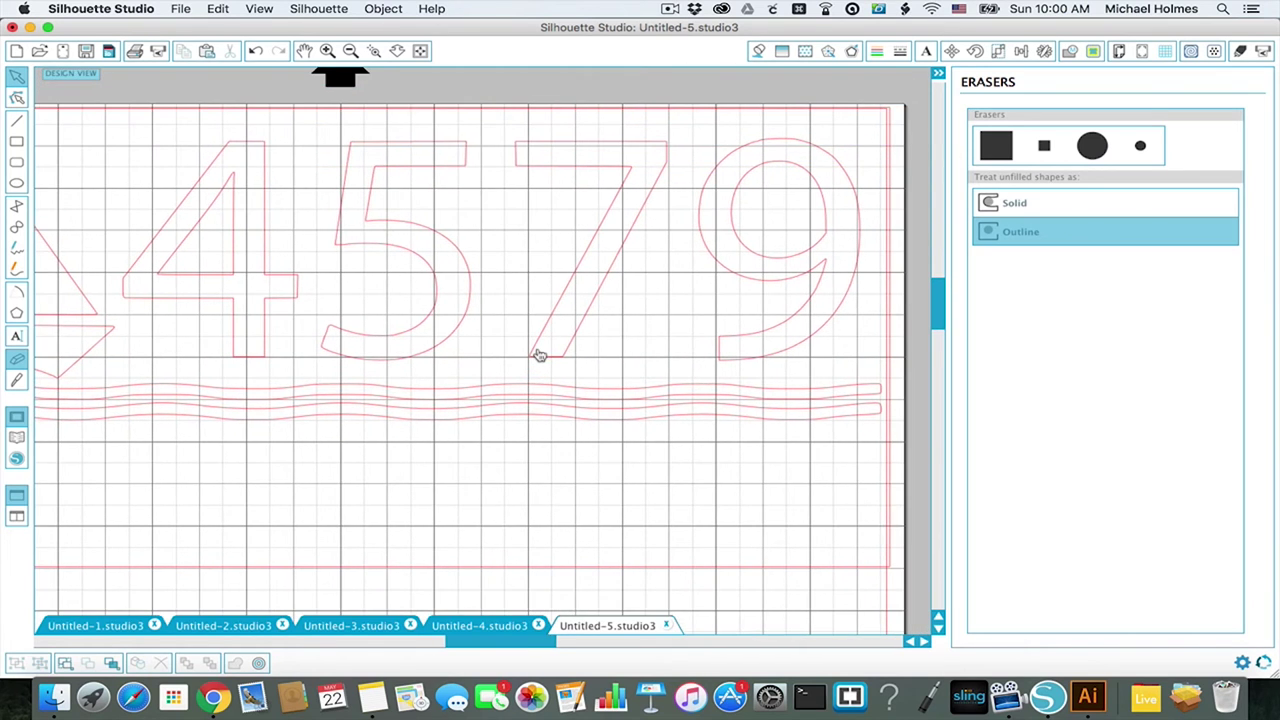
pyautogui.hscroll(-10, 539, 355)
pyautogui.scroll(-1, 539, 355)
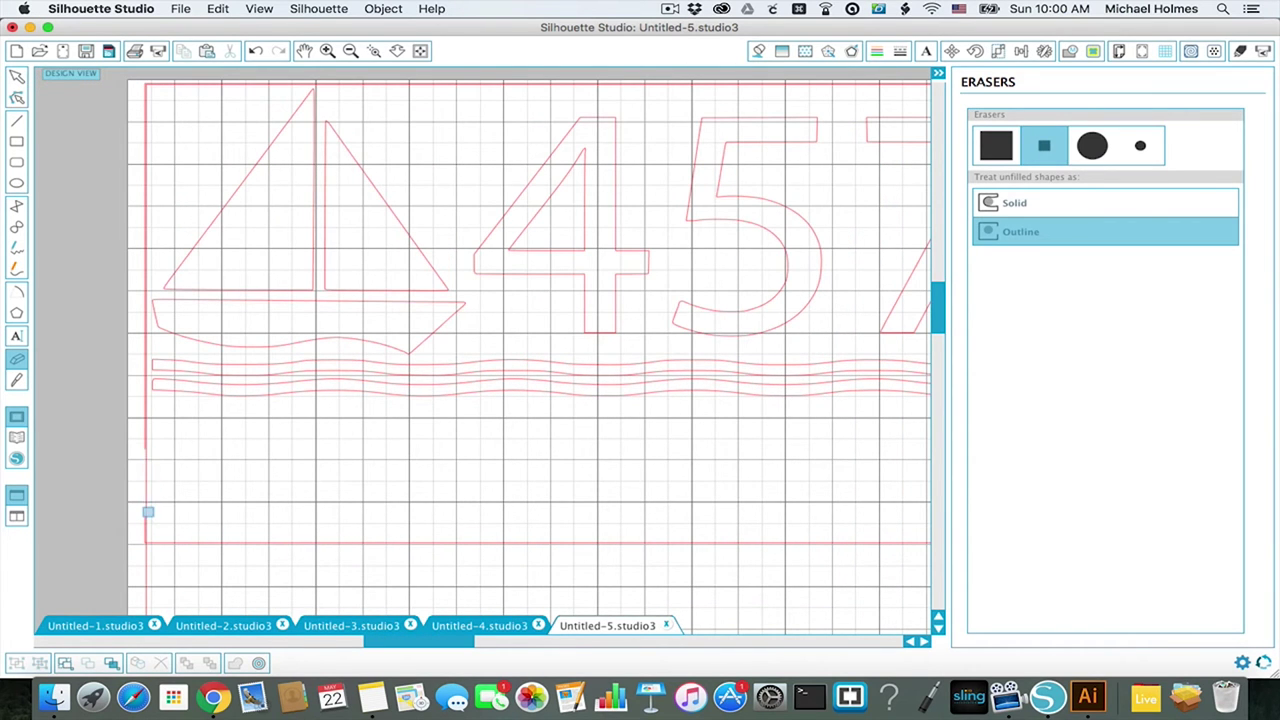
pyautogui.click(1000, 142)
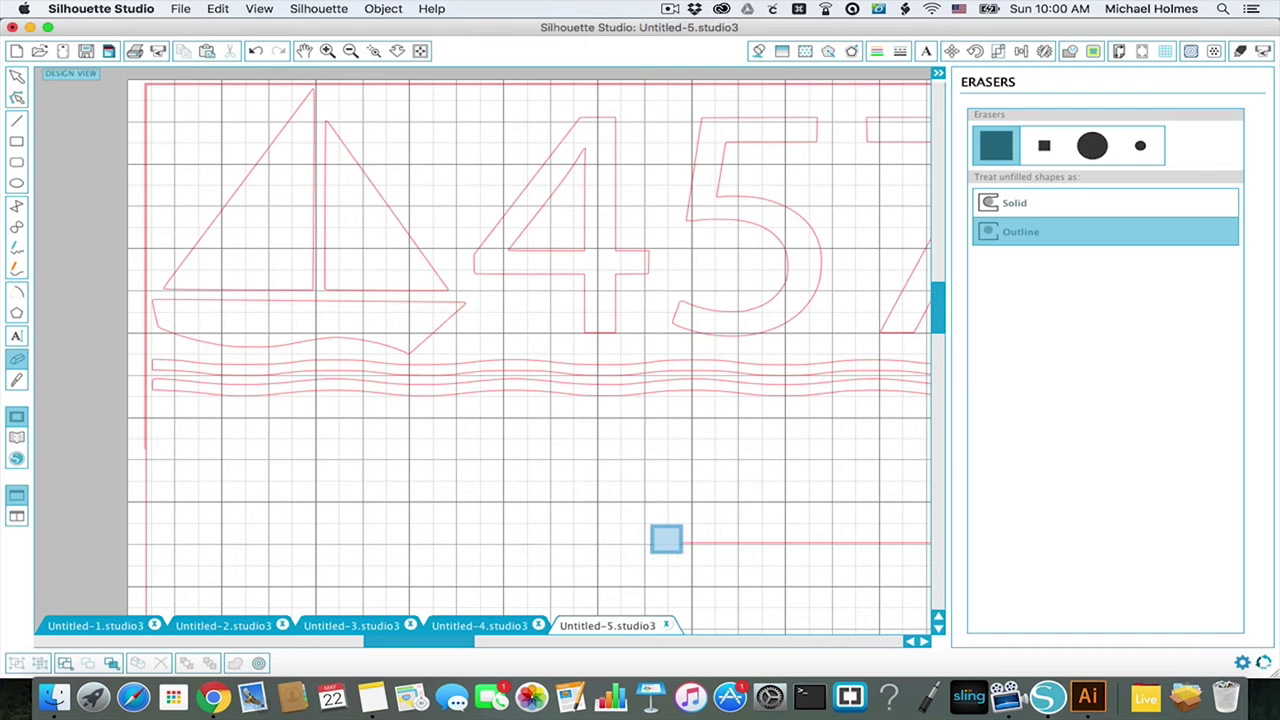
pyautogui.hscroll(10, 860, 544)
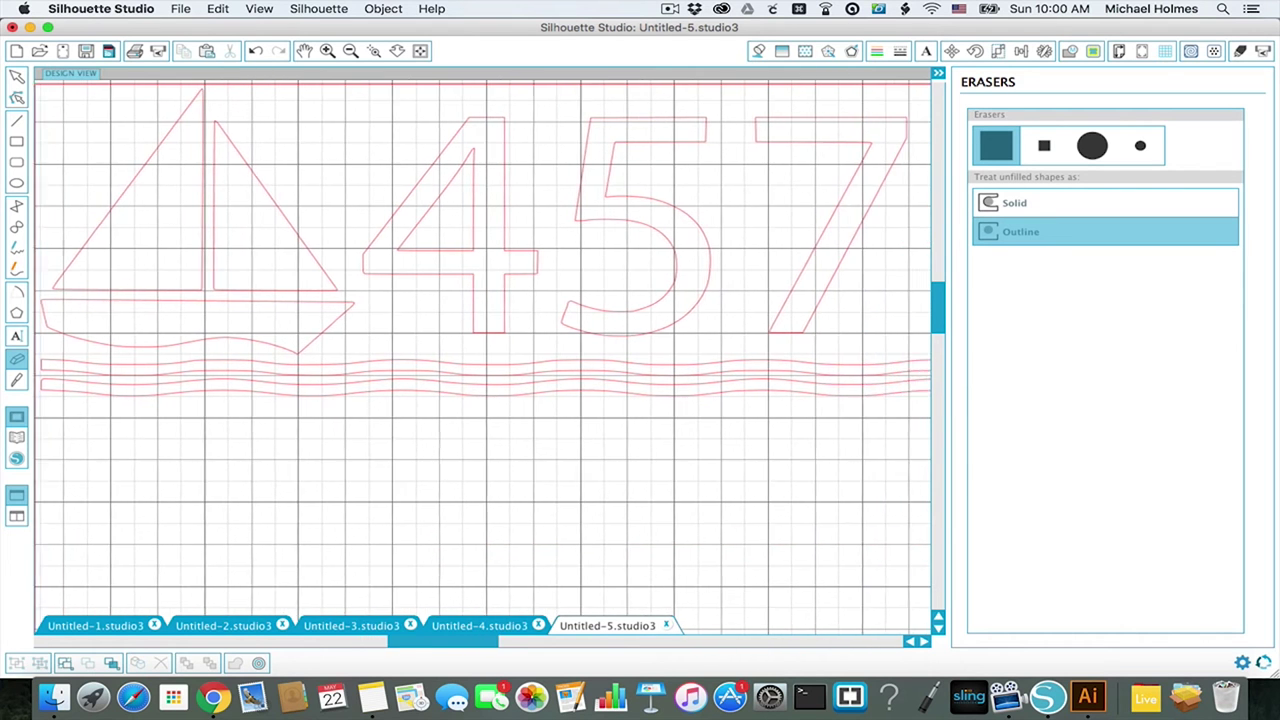
pyautogui.hscroll(5, 836, 554)
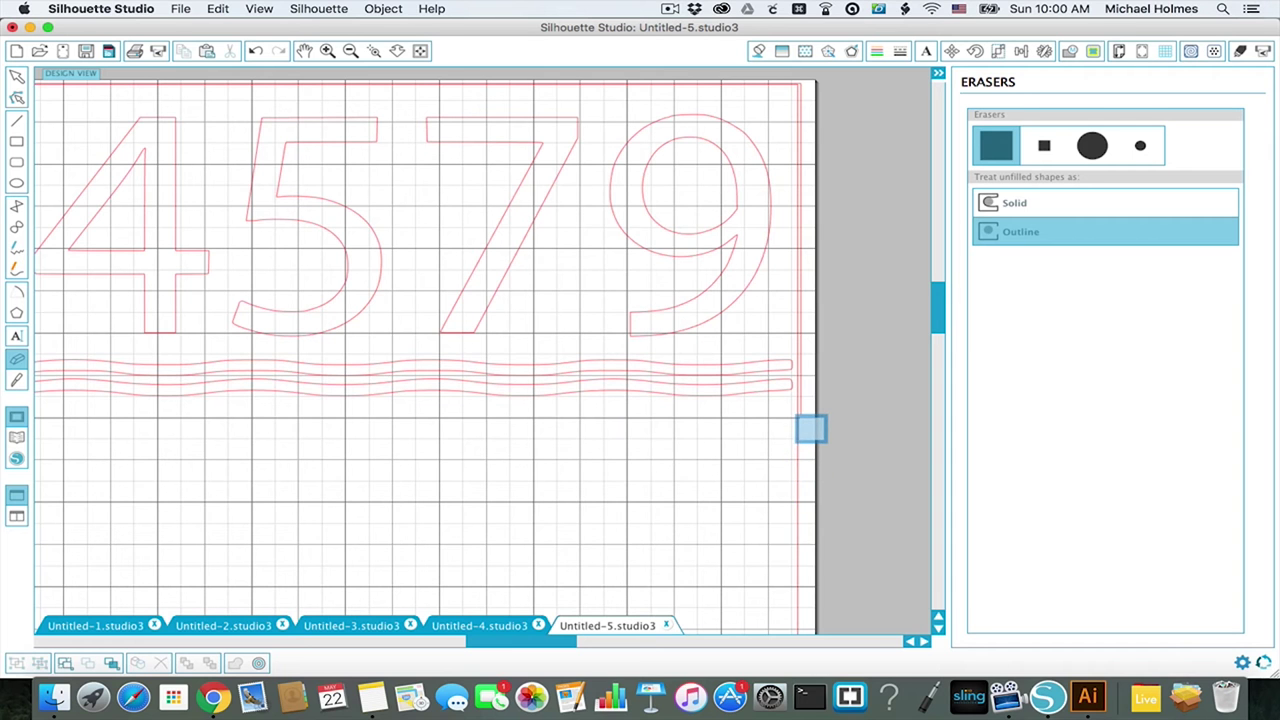
pyautogui.hscroll(-10, 326, 371)
pyautogui.scroll(2, 326, 371)
pyautogui.hscroll(5, 326, 371)
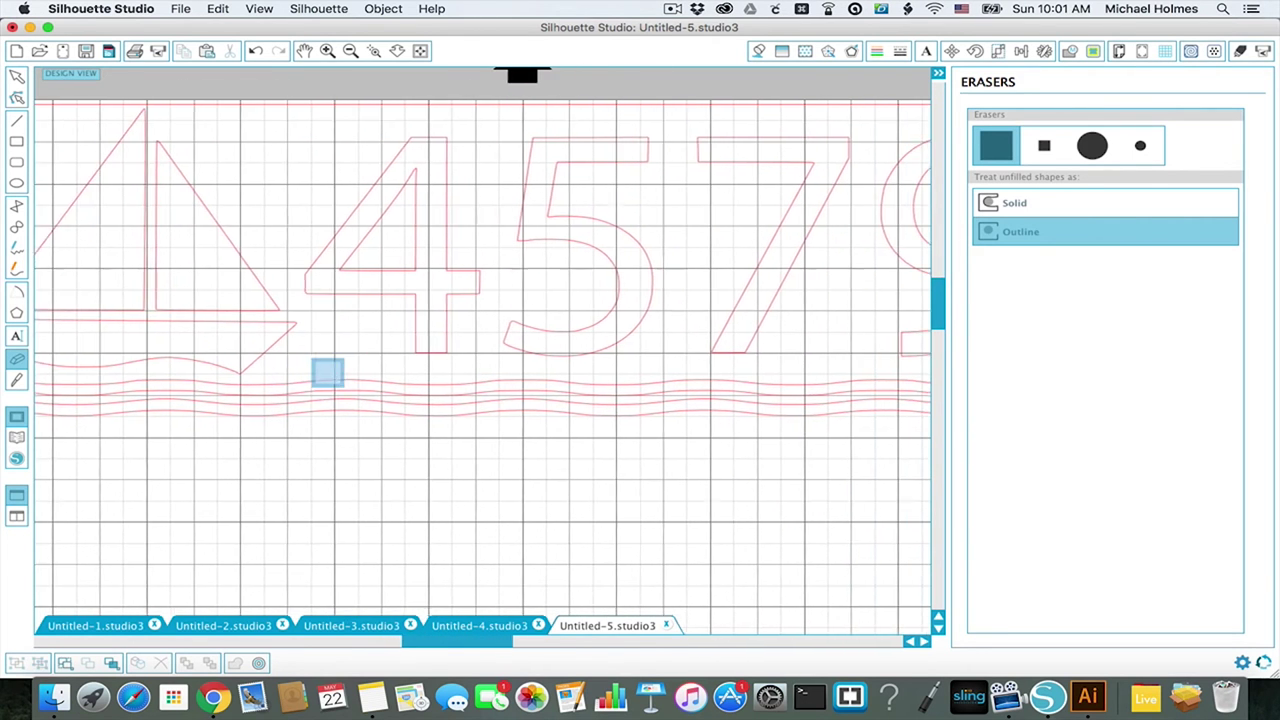
pyautogui.hscroll(-2, 327, 372)
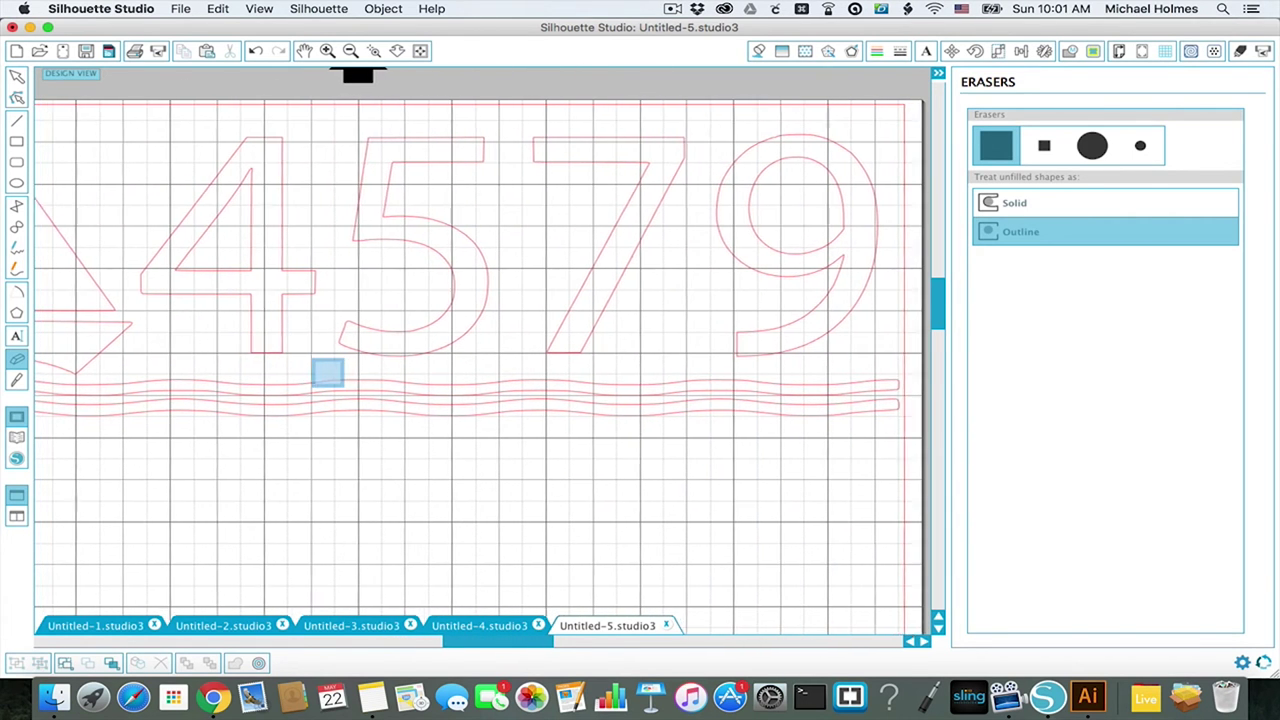
pyautogui.hscroll(-6, 327, 372)
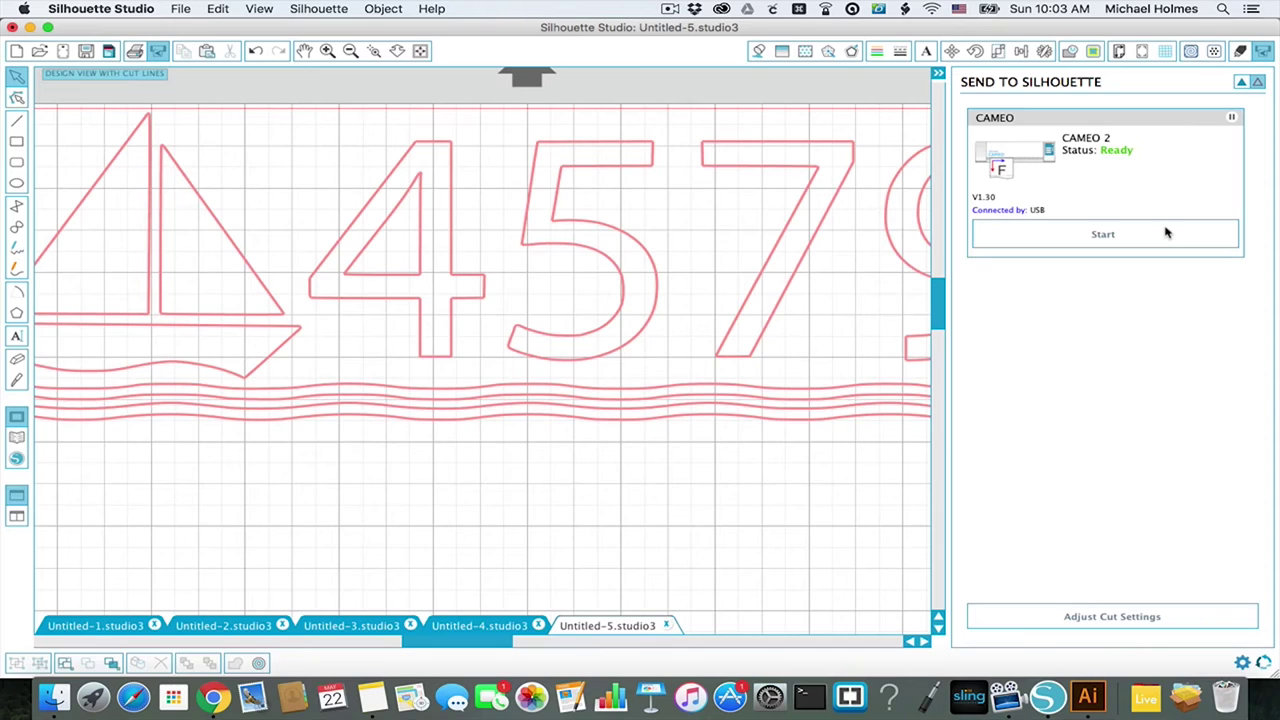
# Start the CAMEO 2 cutting the traced sailboat, 4579 and wave outlines
pyautogui.click(1165, 233)
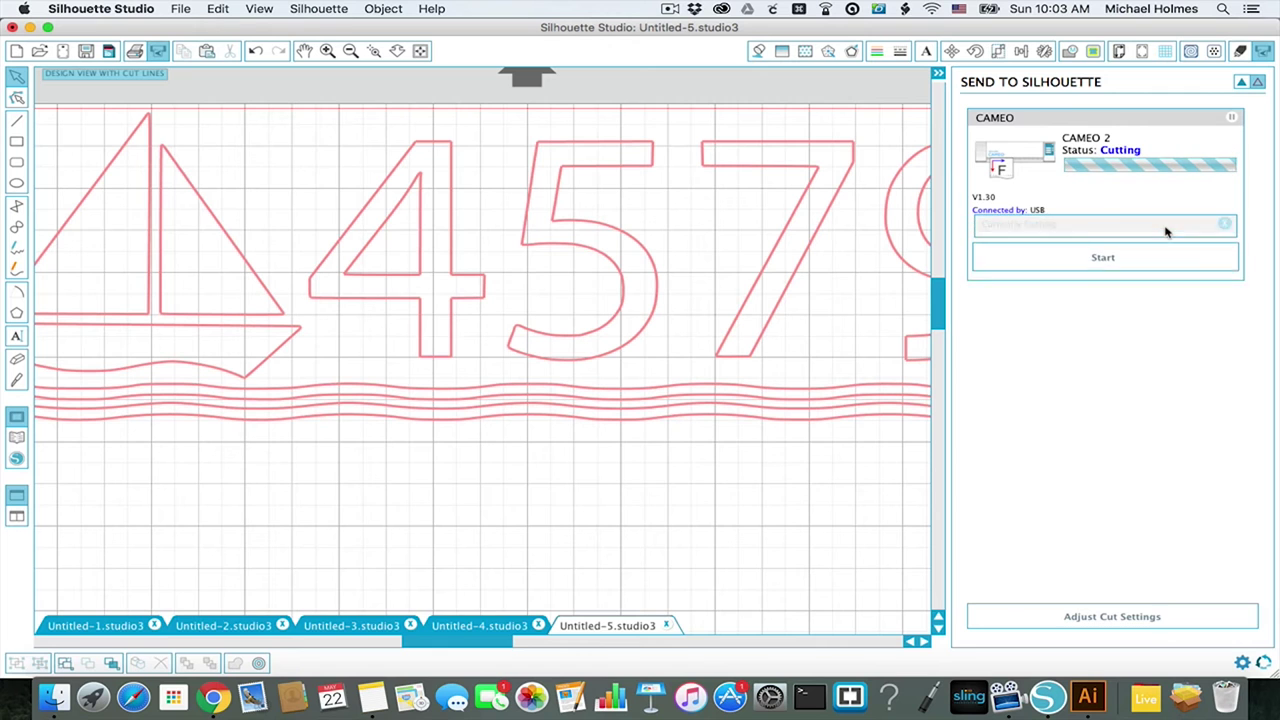